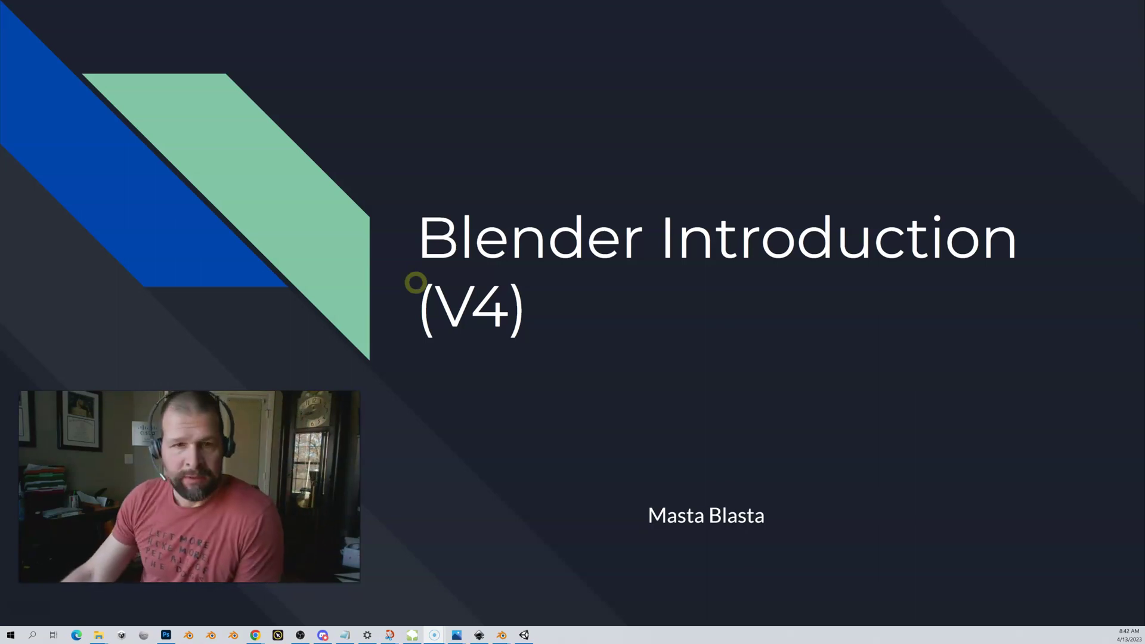
Advance the slideshow from the title slide to the Blender Overview bullet slide.
click(415, 283)
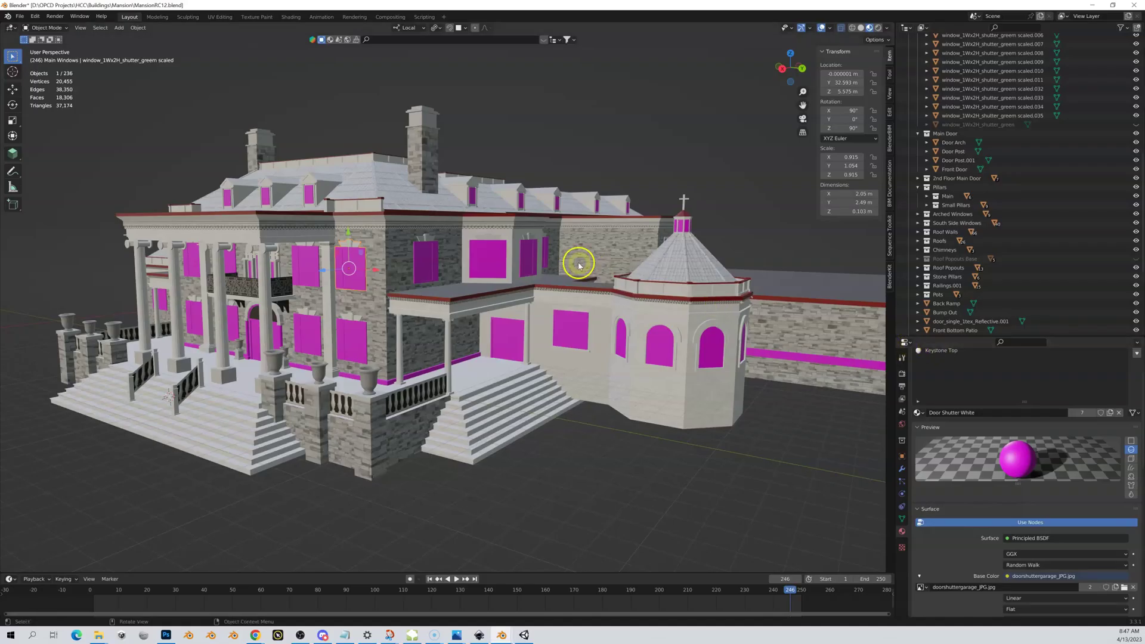
Orbit the mansion from a roof view down to its front and left wing, zooming in.
middle_drag(556, 281, 452, 278)
right_click(427, 291)
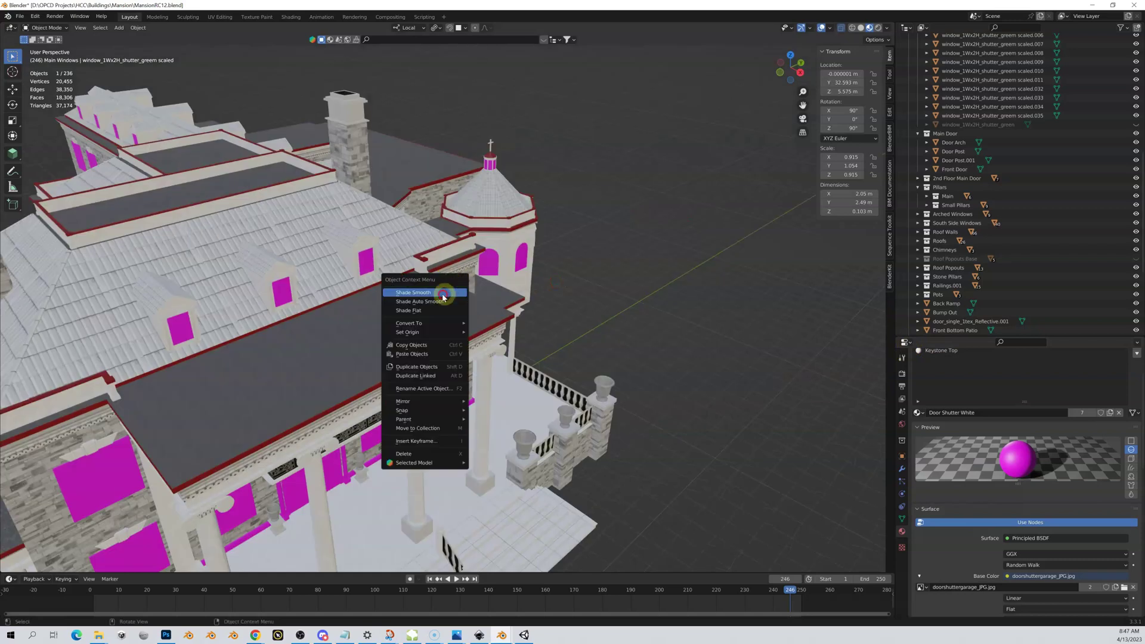
middle_drag(378, 288, 367, 266)
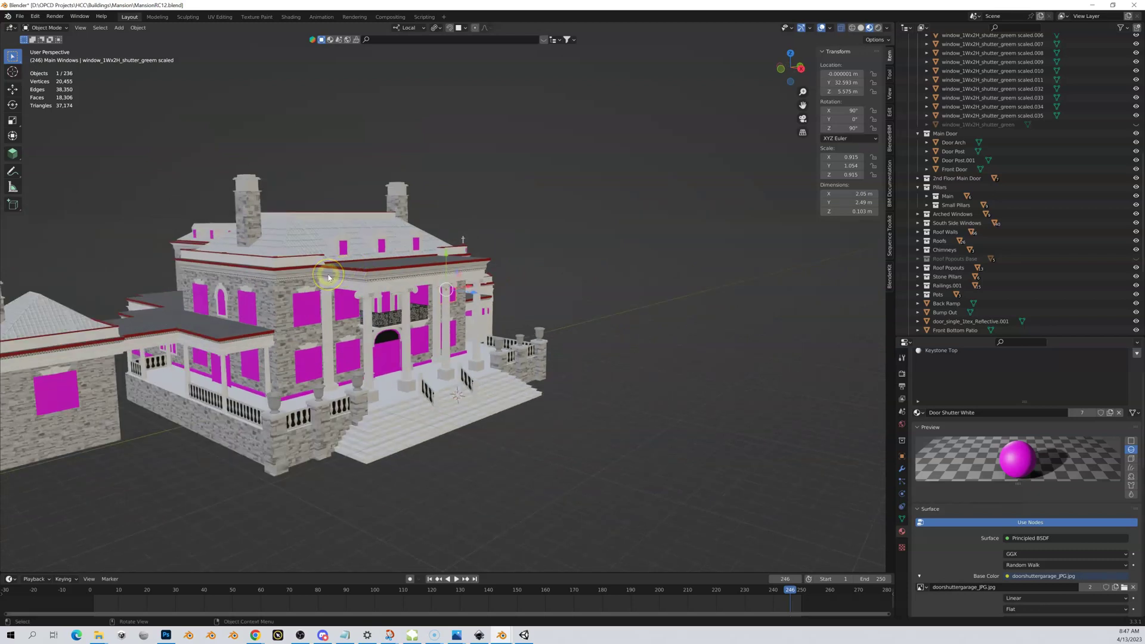
mouse_move(340, 312)
middle_down()
mouse_move(333, 321)
mouse_move(343, 305)
mouse_move(346, 314)
middle_up()
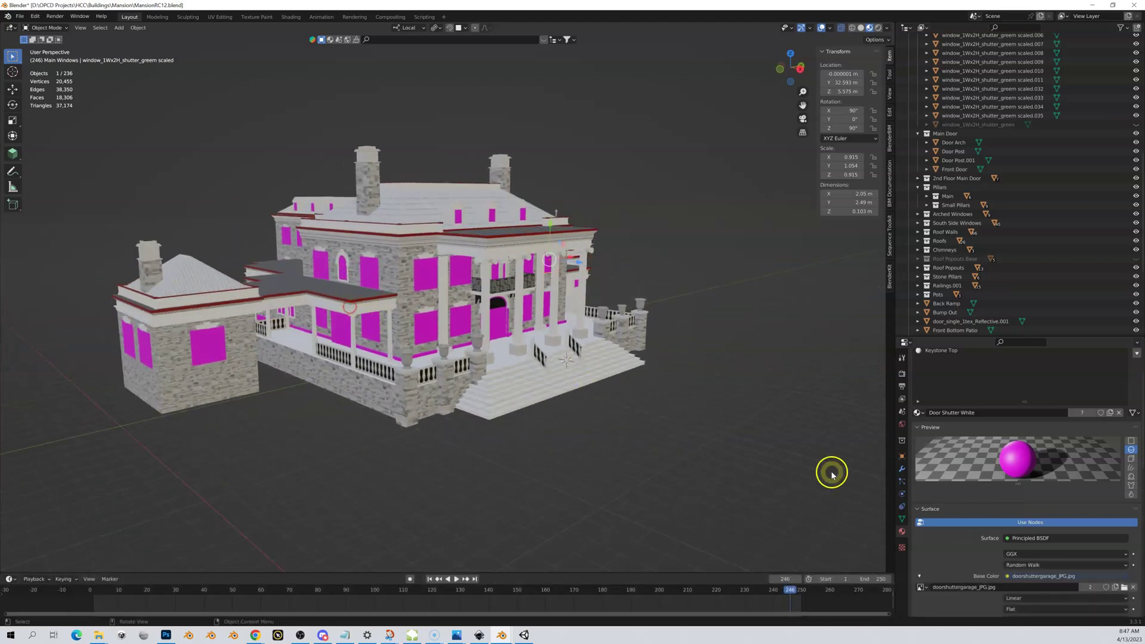
scroll(552, 409, up, 2)
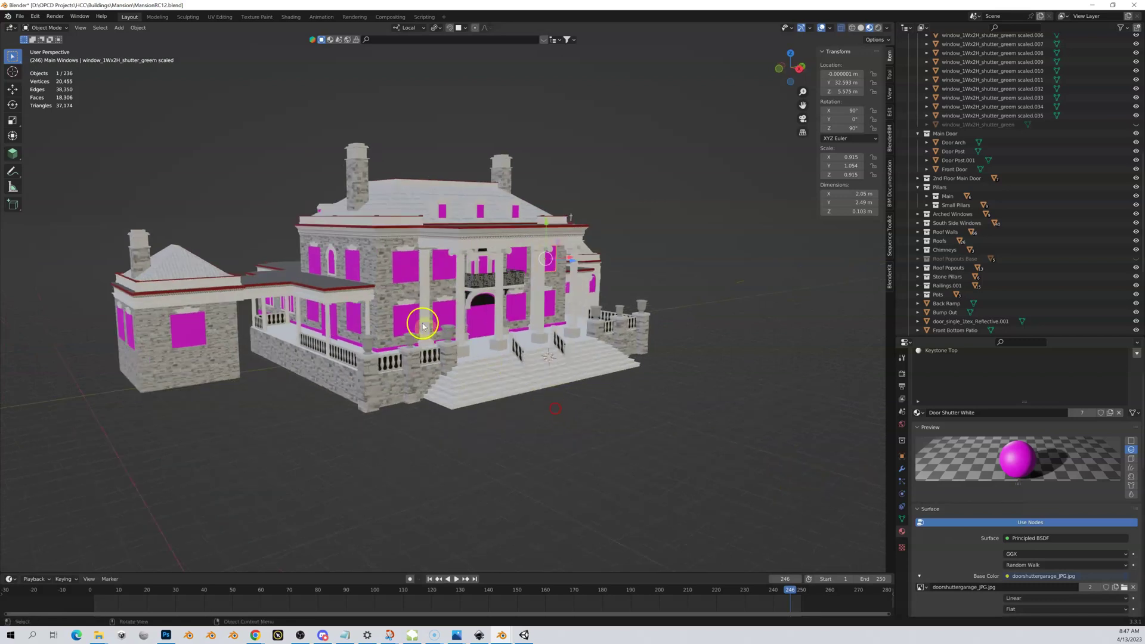
scroll(422, 326, up, 2)
scroll(422, 325, down, 2)
middle_drag(338, 286, 354, 294)
scroll(356, 294, up, 1)
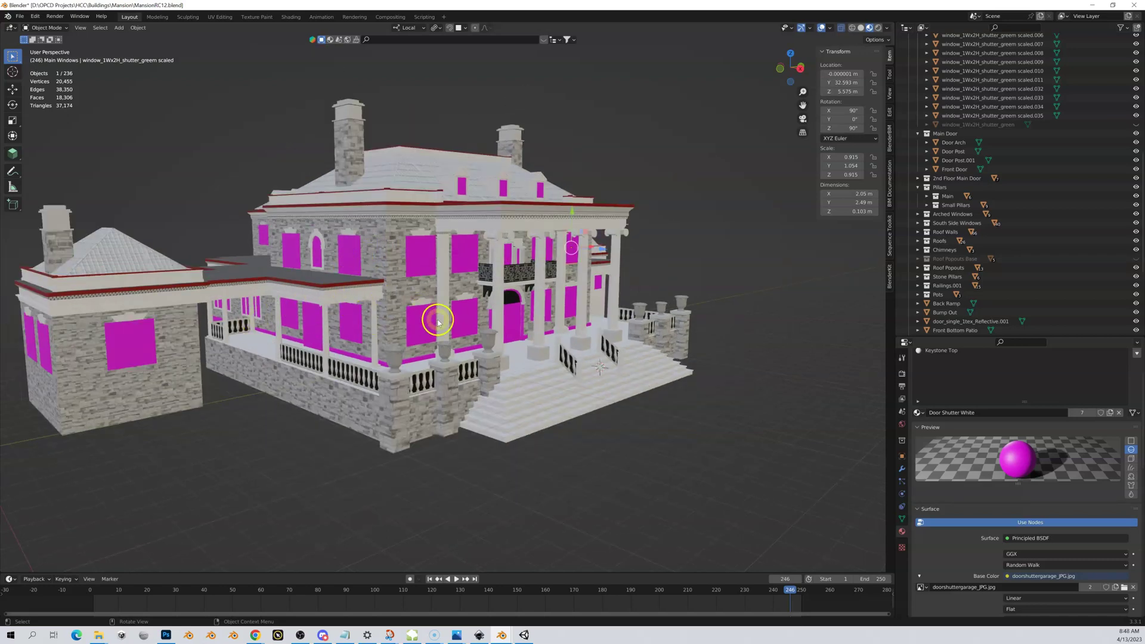
Swing to a side view, zoom onto the arched stained-glass window, then orbit past the roofs and porch.
middle_drag(448, 317, 570, 314)
scroll(471, 255, up, 6)
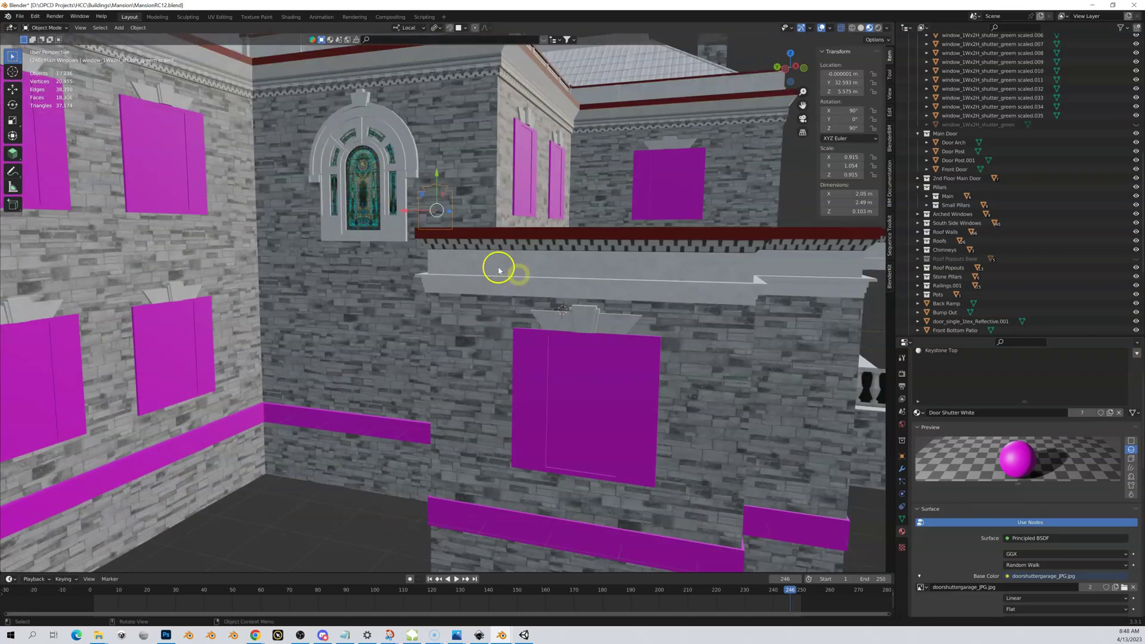
scroll(477, 259, up, 4)
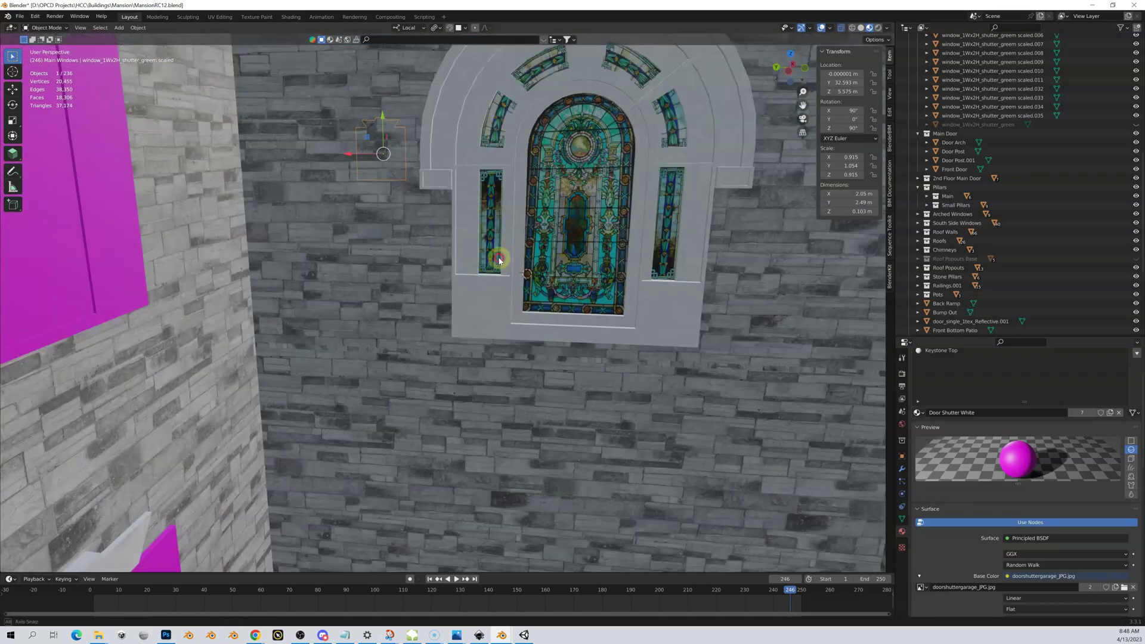
scroll(496, 260, up, 2)
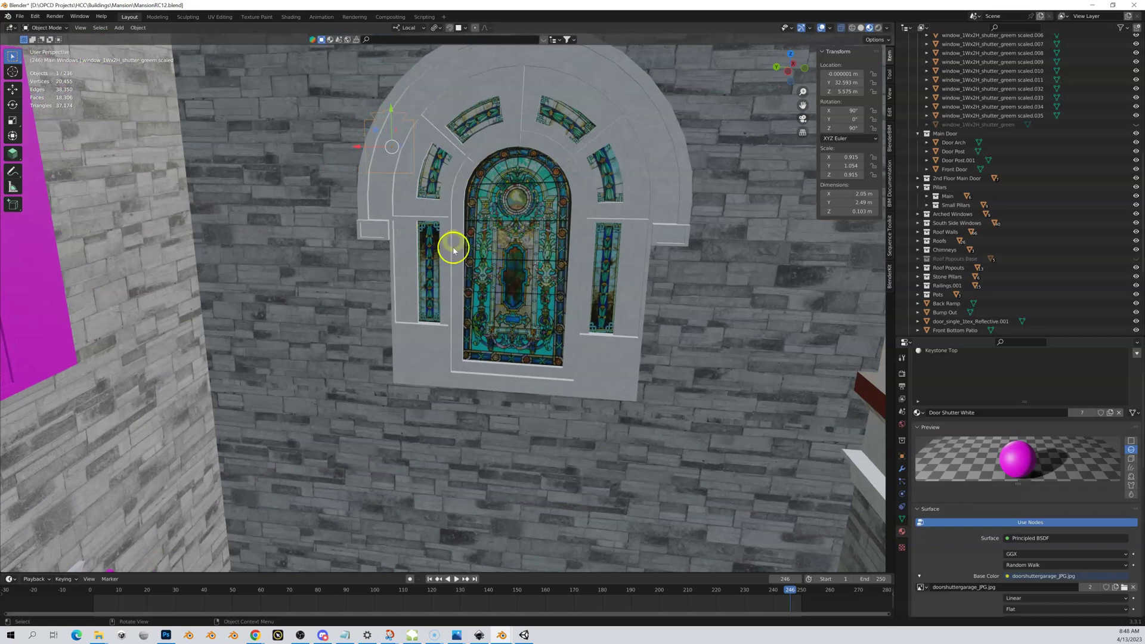
scroll(524, 260, down, 3)
scroll(525, 265, down, 8)
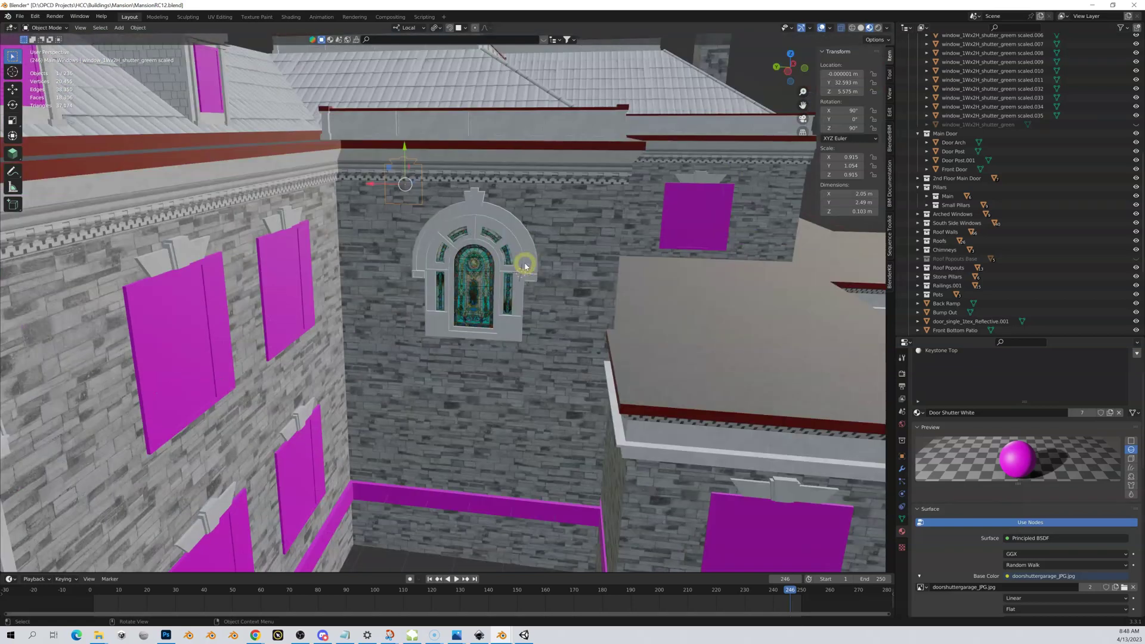
middle_drag(521, 325, 383, 318)
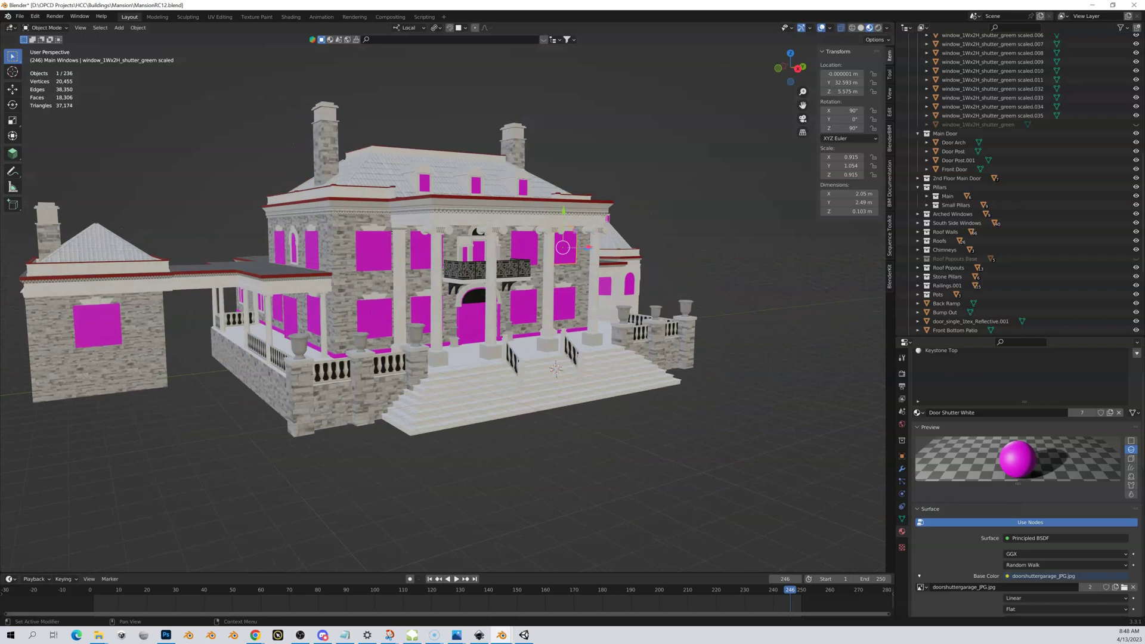
key(alt+Tab)
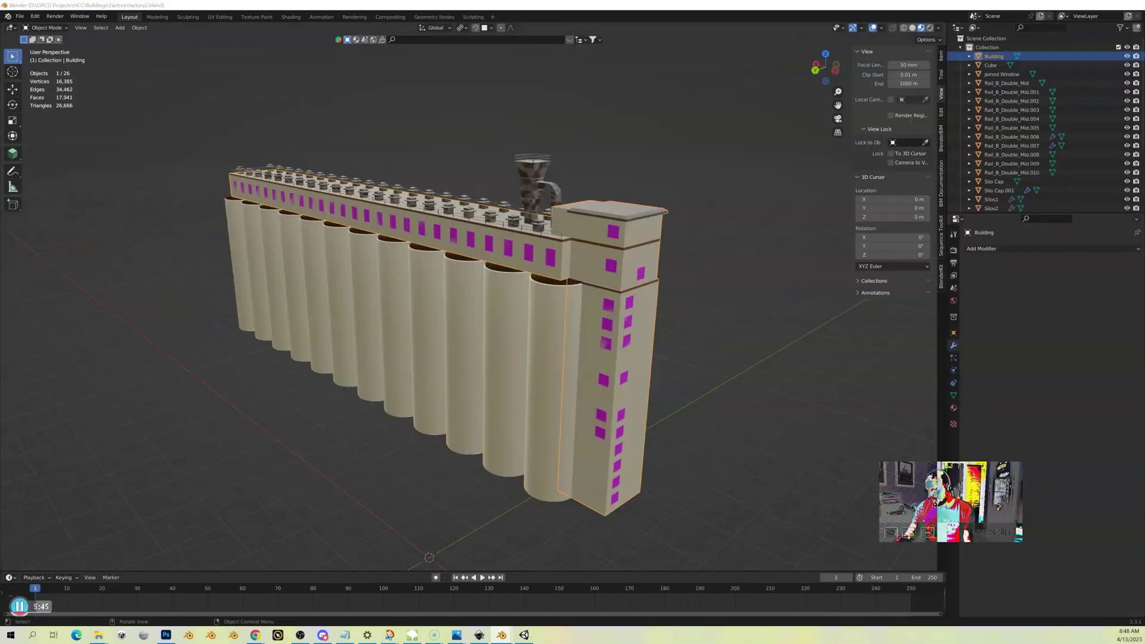
mouse_move(544, 346)
middle_down()
mouse_move(544, 332)
mouse_move(534, 349)
middle_up()
scroll(534, 350, up, 6)
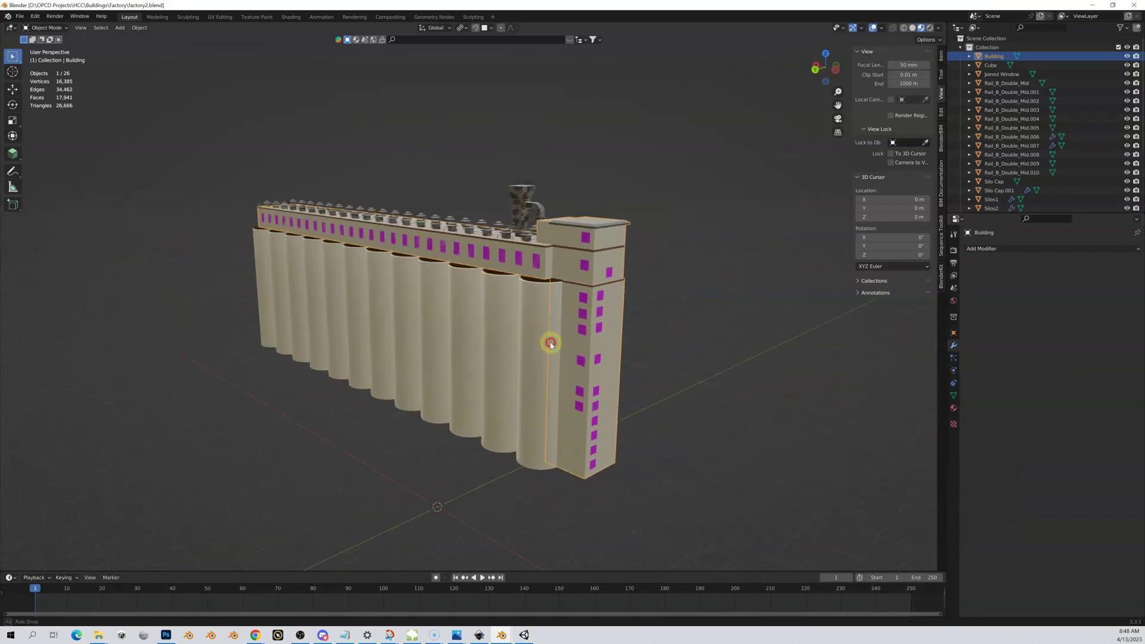
scroll(560, 349, down, 5)
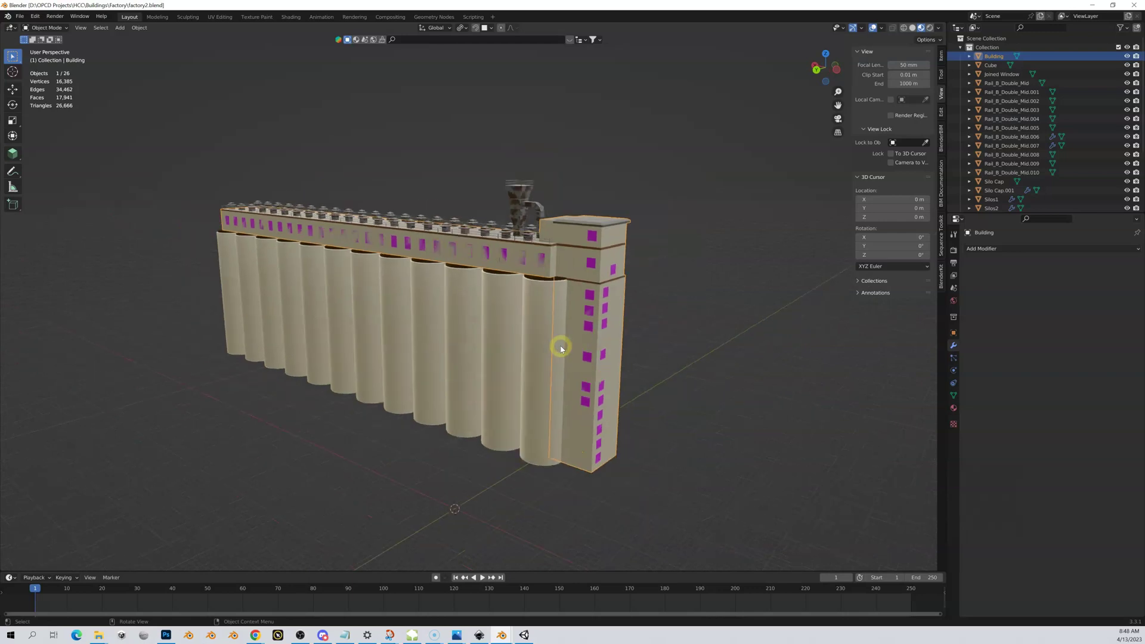
middle_drag(563, 350, 606, 304)
scroll(567, 350, up, 1)
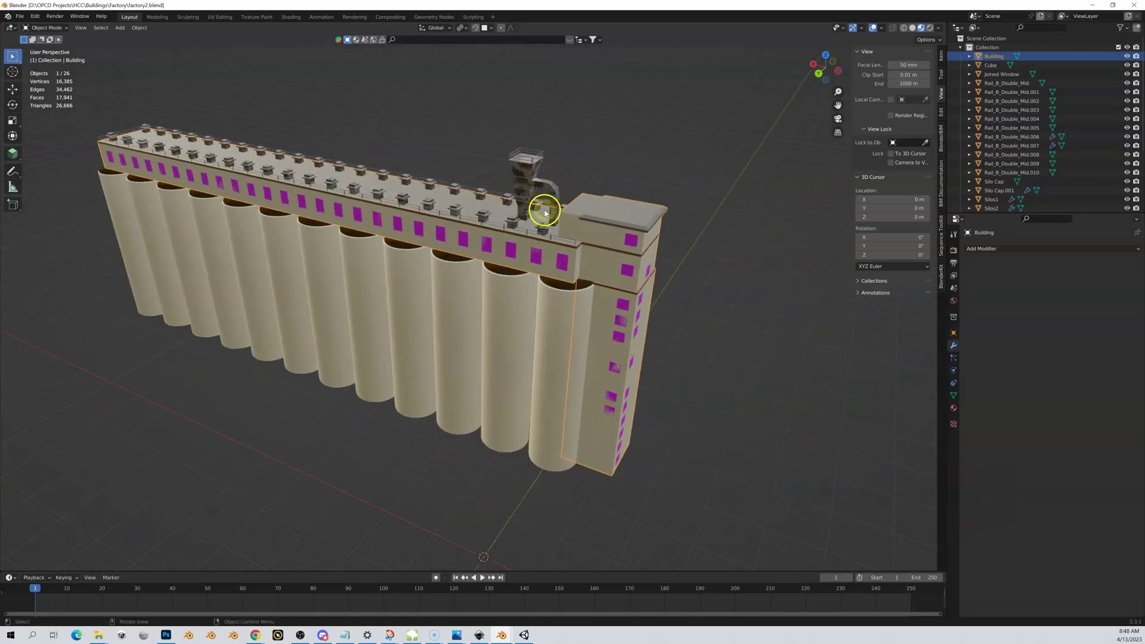
scroll(552, 225, up, 3)
middle_drag(552, 225, 530, 210)
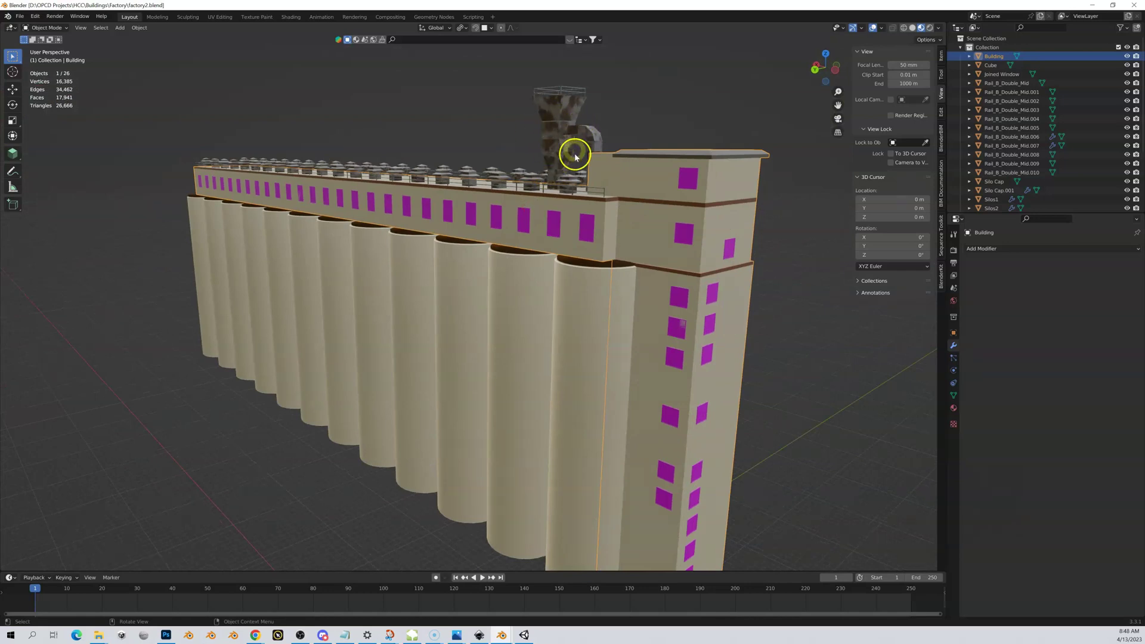
middle_drag(573, 171, 300, 477)
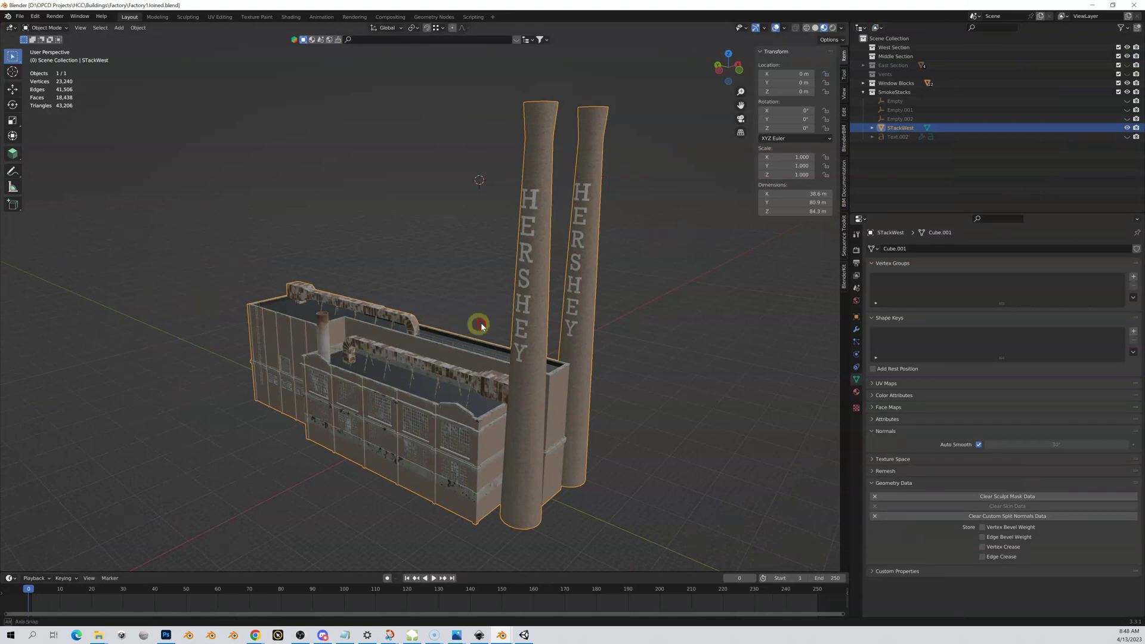
Select the Hershey factory, orbit until both HERSHEY smokestacks face forward, then switch to Unity.
click(475, 329)
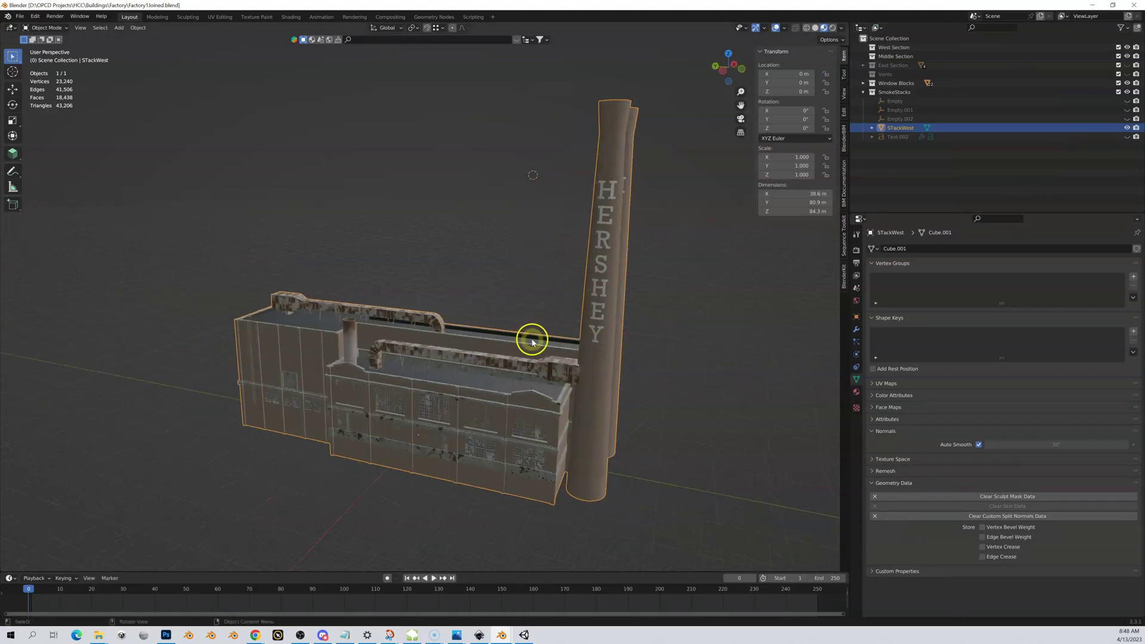
middle_drag(533, 342, 539, 361)
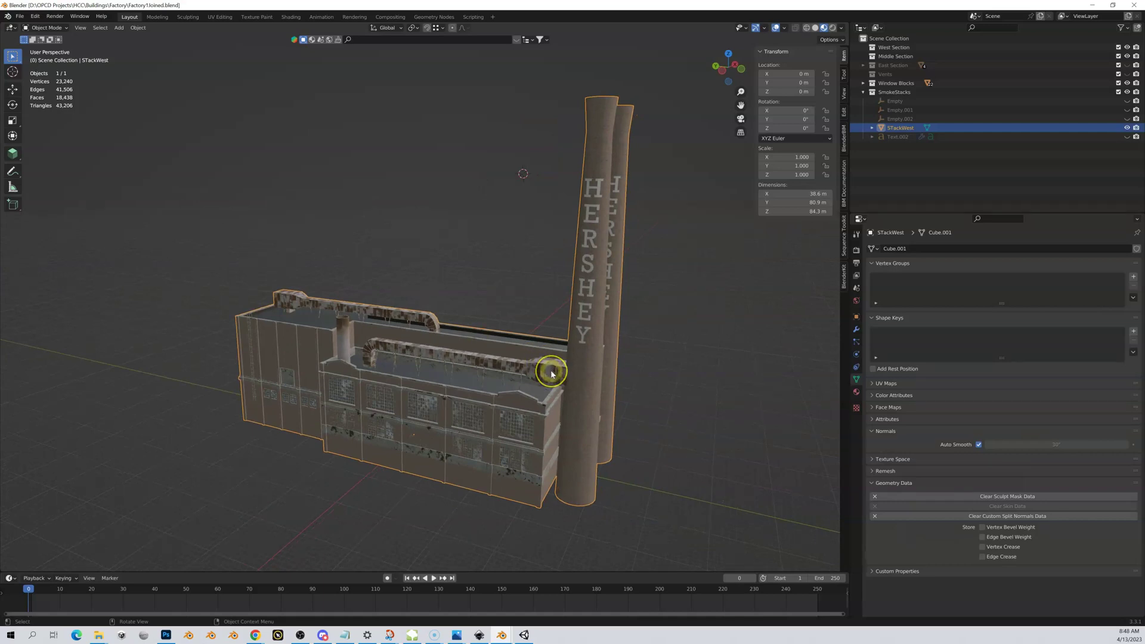
mouse_move(545, 373)
middle_down()
mouse_move(544, 353)
mouse_move(534, 364)
middle_up()
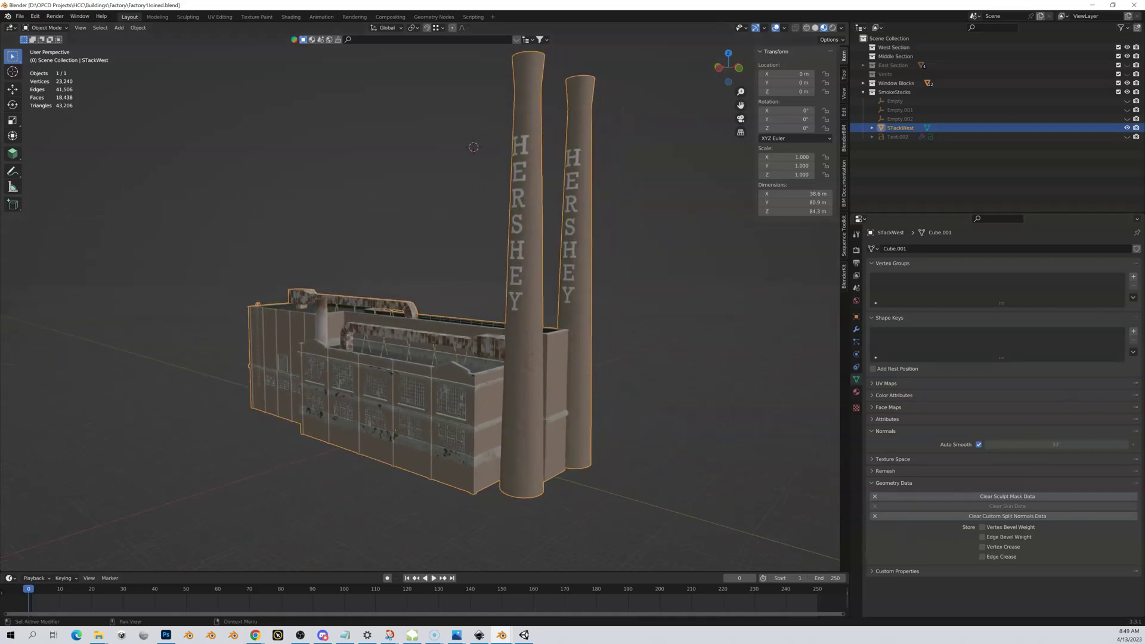
key(alt+Tab)
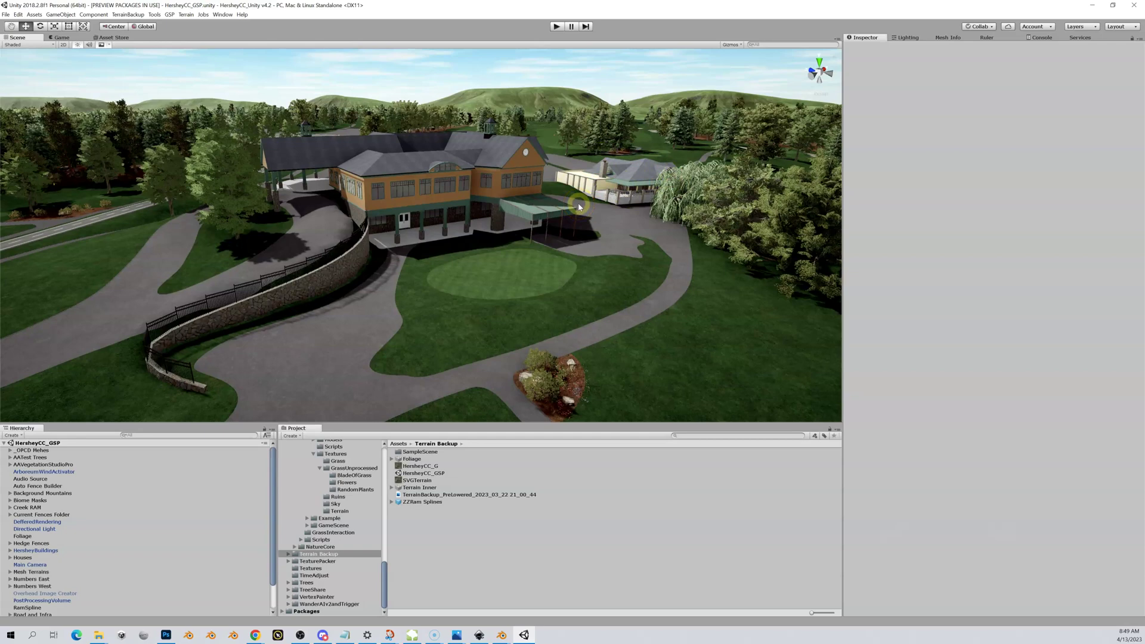
Fly forward and upward past the clubhouse and over the golf course grounds.
shift+right_drag(579, 207, 728, 222)
key(shift+w)
key(shift+e)
key(shift+w)
key(shift+e)
key(shift+w)
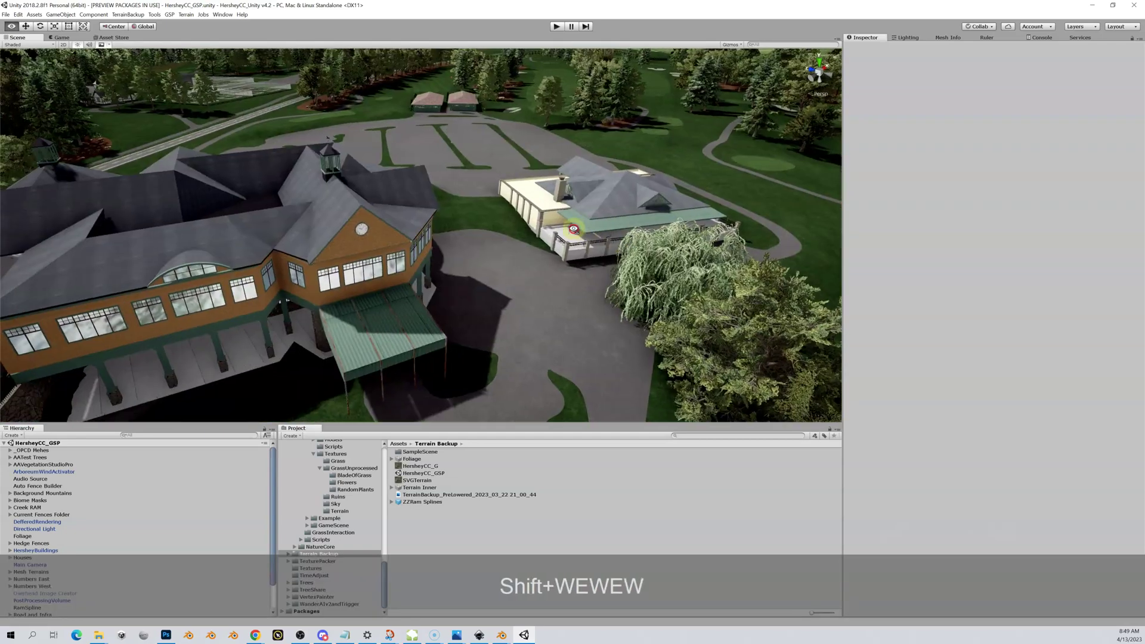
key(shift+s)
shift+right_drag(573, 230, 629, 234)
key(shift+w)
key(shift+a)
key(shift+w)
key(shift+s)
Continue across the course to the HERSHEY smokestack factory and its tall silo building.
key(w)
key(w)
key(w)
right_drag(921, 202, 1048, 205)
key(w)
key(w)
key(w)
key(w)
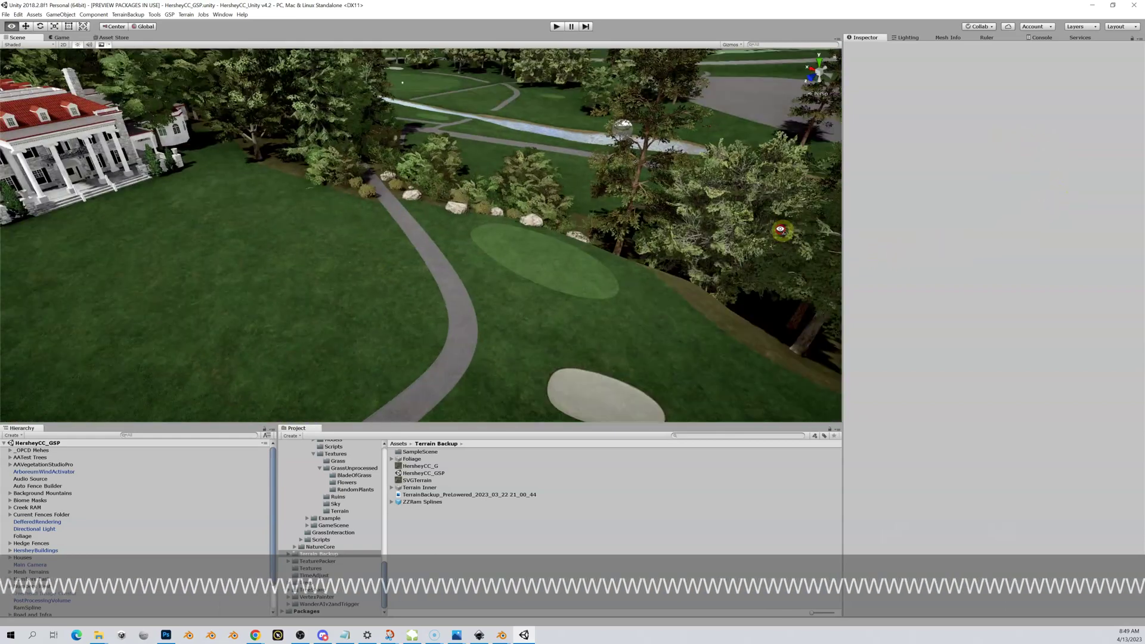
right_drag(781, 230, 684, 205)
key(w)
key(w)
key(w)
key(w)
key(s)
key(s)
key(w)
key(w)
right_drag(756, 213, 1048, 166)
key(s)
key(s)
key(s)
key(s)
key(s)
key(s)
key(s)
key(s)
key(s)
key(s)
key(s)
key(s)
key(s)
key(w)
key(w)
key(w)
key(w)
key(w)
key(w)
key(w)
key(w)
key(w)
key(w)
key(w)
key(w)
key(w)
key(w)
key(w)
key(w)
key(w)
key(w)
key(w)
key(s)
key(s)
key(s)
key(s)
key(s)
key(s)
key(s)
key(s)
key(s)
key(s)
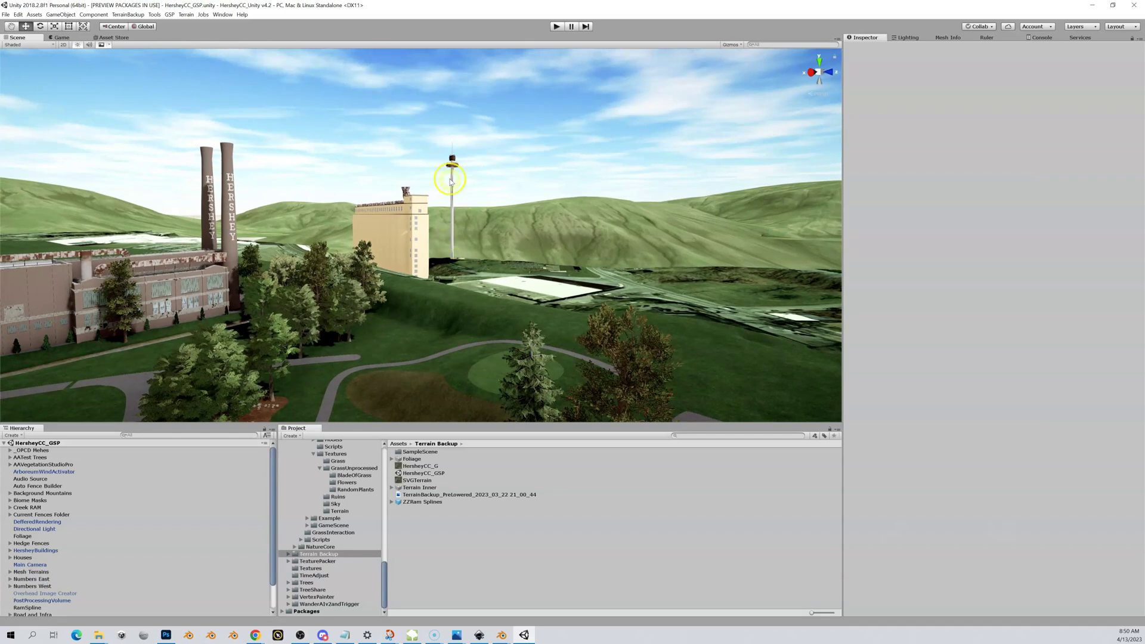
Turn from the factory and fly toward and around the townhouse blocks.
right_drag(423, 219, 749, 250)
key(shift+s)
key(shift+s)
mouse_move(667, 241)
right_down()
mouse_move(606, 227)
mouse_move(680, 238)
right_up()
key(w)
key(e)
key(w)
key(s)
key(w)
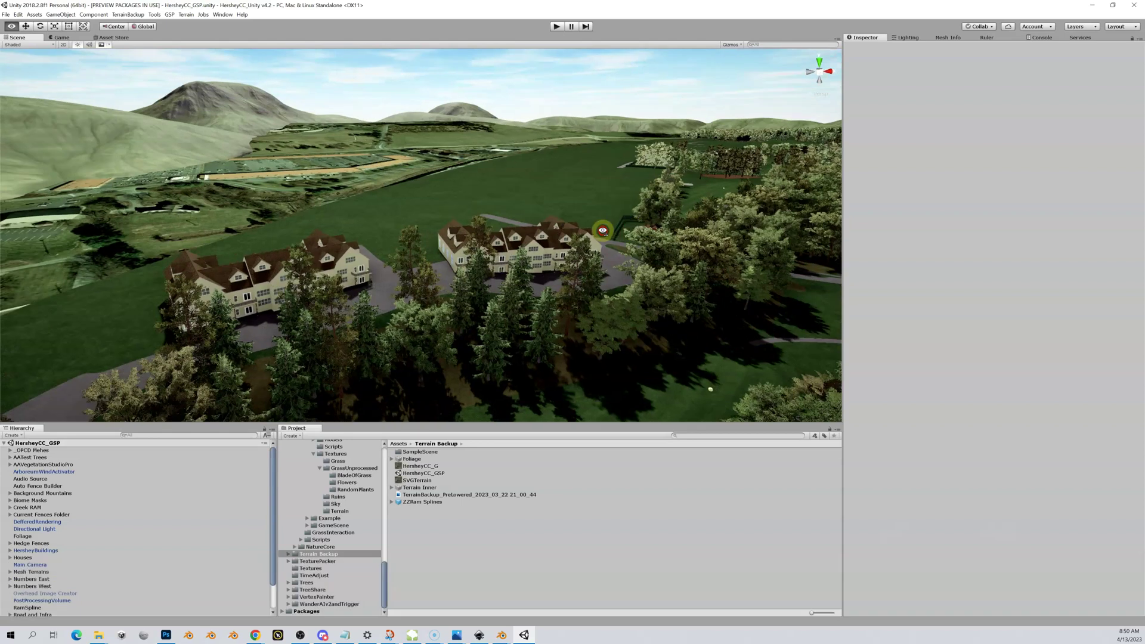
Frame the townhouses, fly past them and climb above the trees toward the stone building.
right_drag(602, 230, 588, 232)
key(s)
right_drag(523, 250, 701, 286)
key(w)
key(w)
key(w)
key(w)
key(w)
key(w)
key(w)
key(w)
key(e)
key(e)
key(w)
key(w)
key(w)
key(w)
key(w)
key(w)
key(w)
key(w)
key(w)
key(w)
key(w)
key(w)
key(w)
key(w)
key(w)
key(w)
key(w)
key(w)
key(w)
key(w)
key(w)
key(w)
key(w)
key(w)
key(w)
key(w)
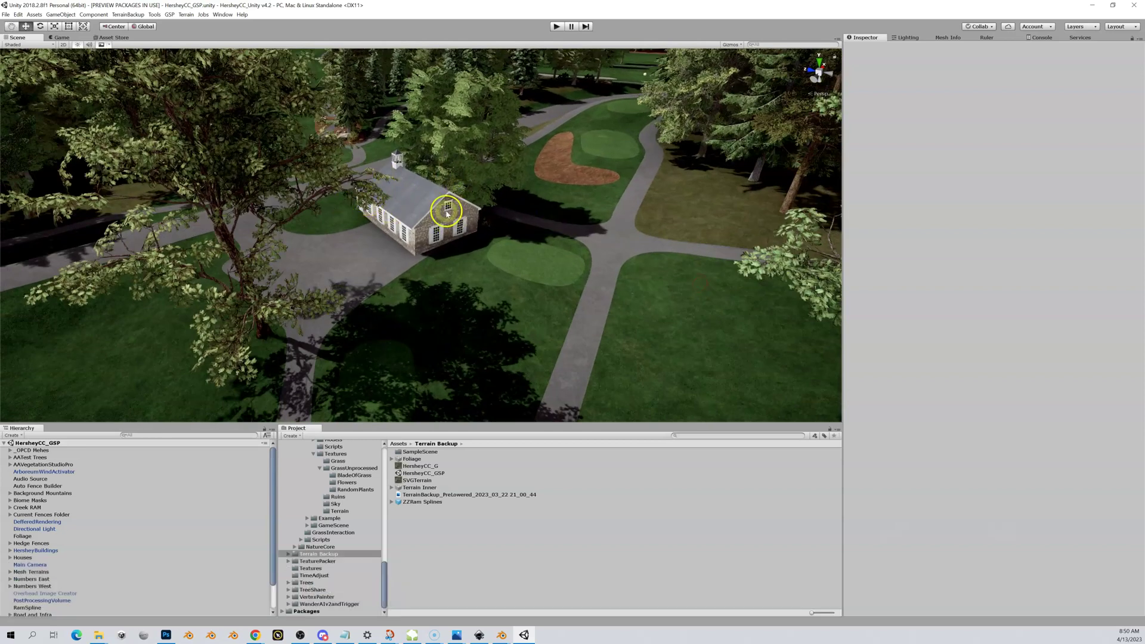
Rise from the chapel above the treetops and fly across the course to the tennis courts.
shift+right_drag(424, 215, 432, 206)
key(w)
key(w)
key(w)
key(s)
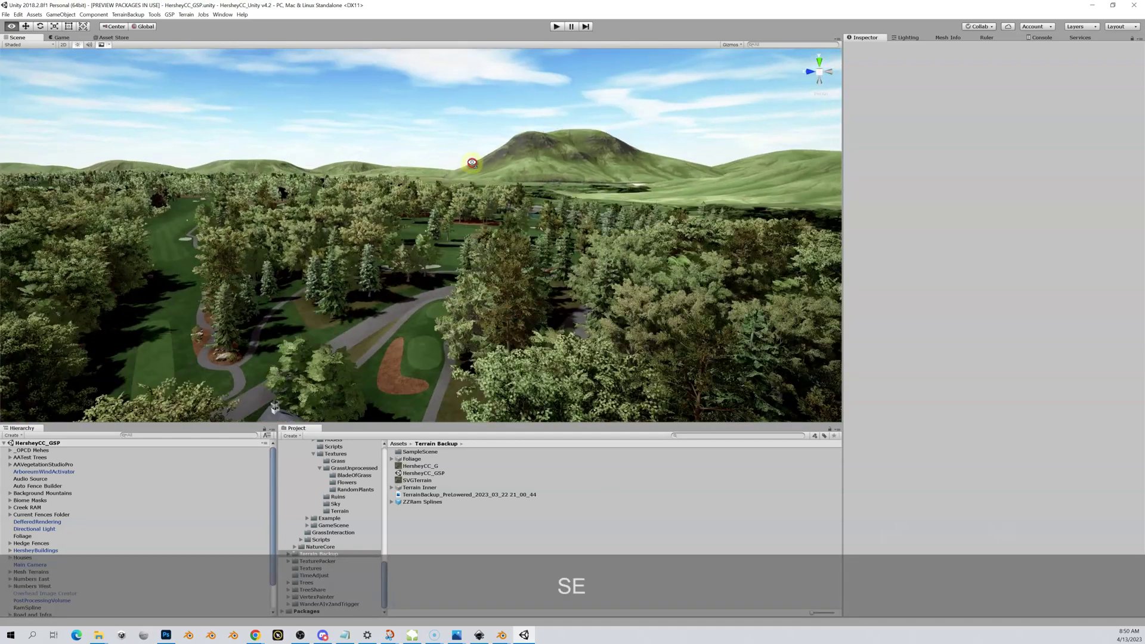
key(e)
right_drag(472, 163, 239, 179)
key(w)
key(w)
key(e)
key(w)
key(e)
key(e)
key(e)
key(w)
key(w)
key(w)
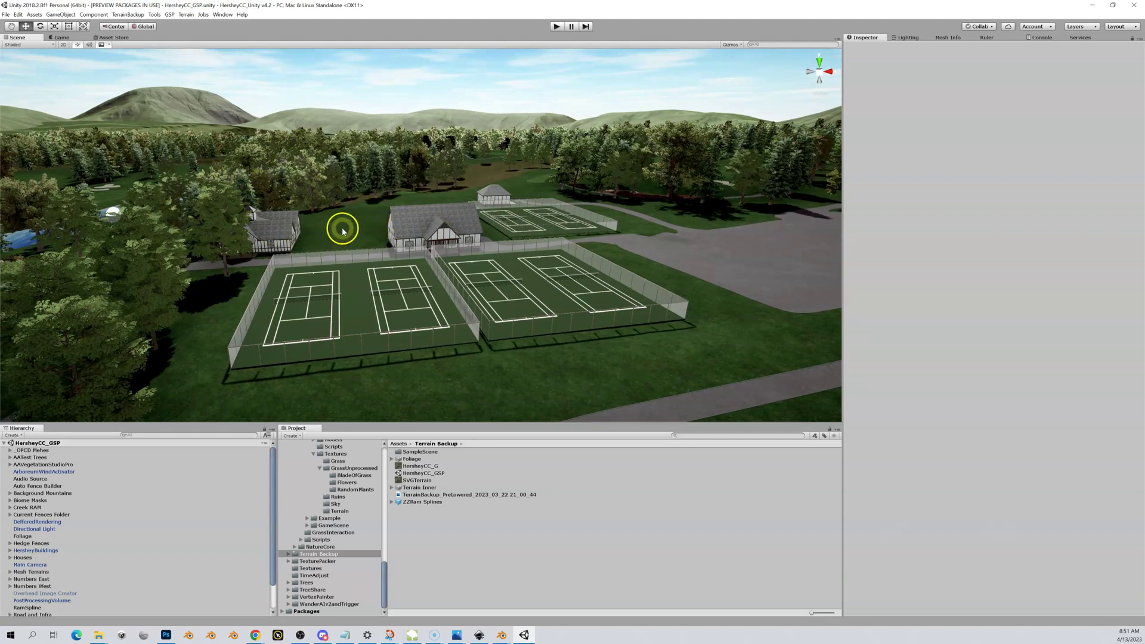
Back away and rise above the fenced tennis courts and their clubhouses.
right_drag(343, 231, 372, 275)
key(shift+s)
key(shift+e)
key(shift+s)
key(shift+w)
key(shift+e)
key(shift+w)
key(shift+s)
key(shift+a)
key(shift+s)
key(shift+w)
key(shift+a)
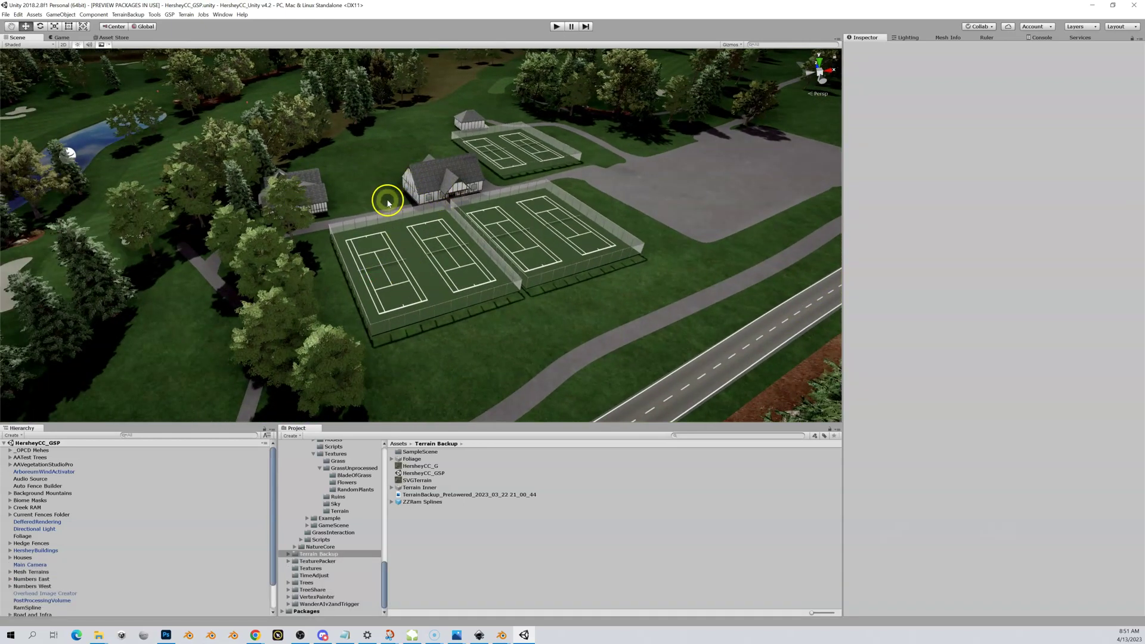
Pull the view back to the main clubhouse with its octagonal gazebo wing beside the ponds.
mouse_move(386, 203)
right_down()
mouse_move(360, 191)
mouse_move(857, 174)
mouse_move(899, 160)
right_up()
key(shift+s)
key(shift+a)
key(w)
key(w)
key(w)
key(w)
key(w)
key(s)
key(w)
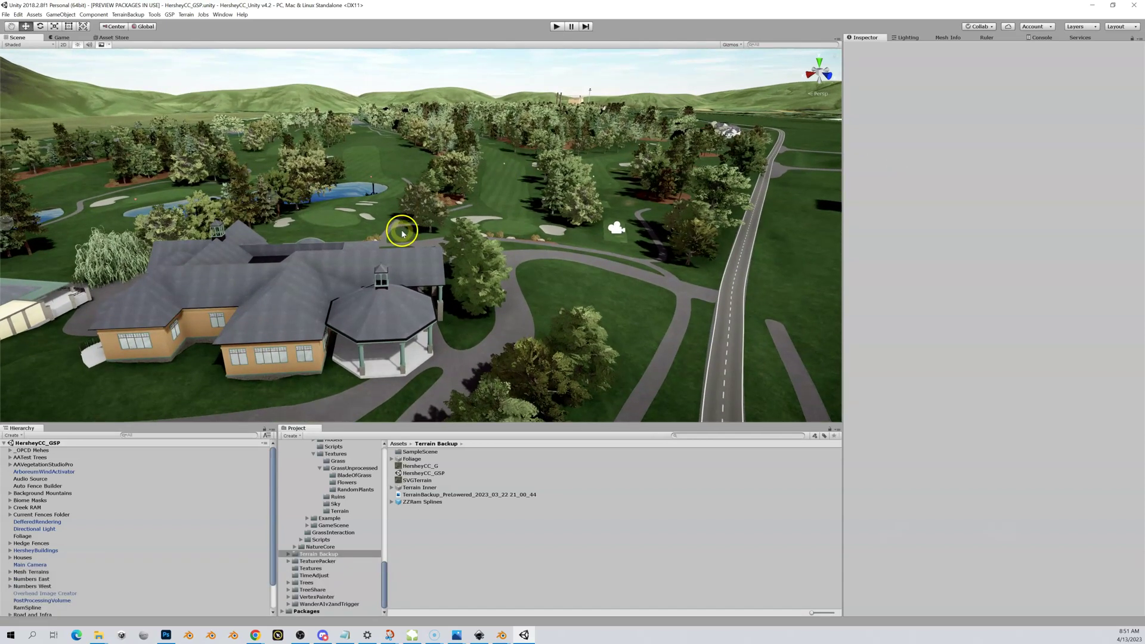
Fly out over the fairways, rising above the trees, toward the white barn and roadside houses.
right_drag(401, 232, 386, 198)
key(shift+w)
key(shift+e)
key(shift+w)
key(a)
key(shift+e)
key(shift+w)
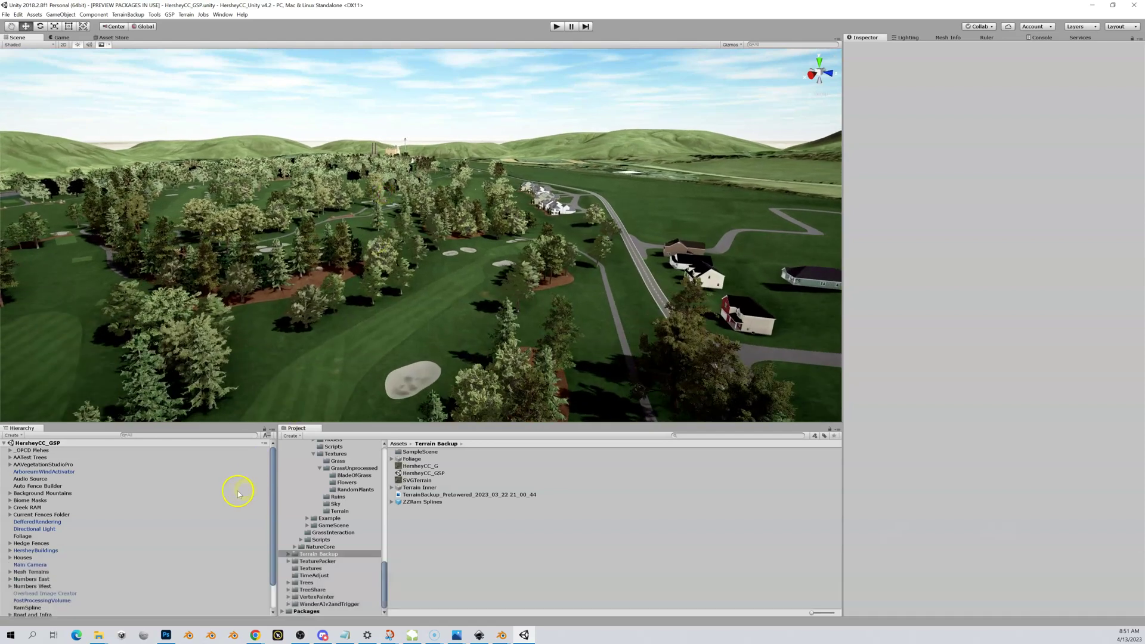